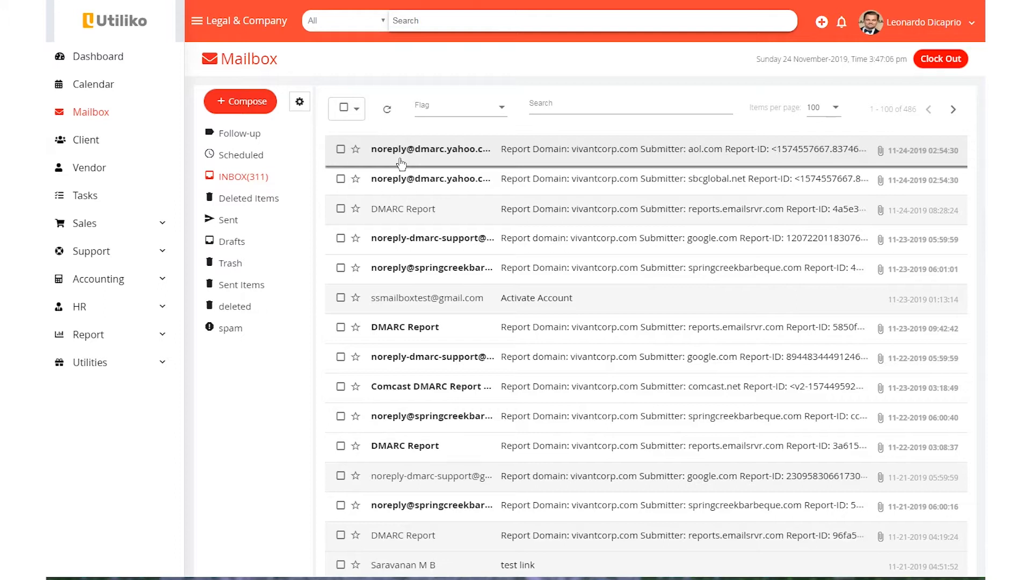
- Open the mailbox settings to review the port, e-mail account and signature information, and return to the mailbox
{"action": "left_click", "coordinate": [409, 162]}
{"action": "left_click", "coordinate": [410, 167]}
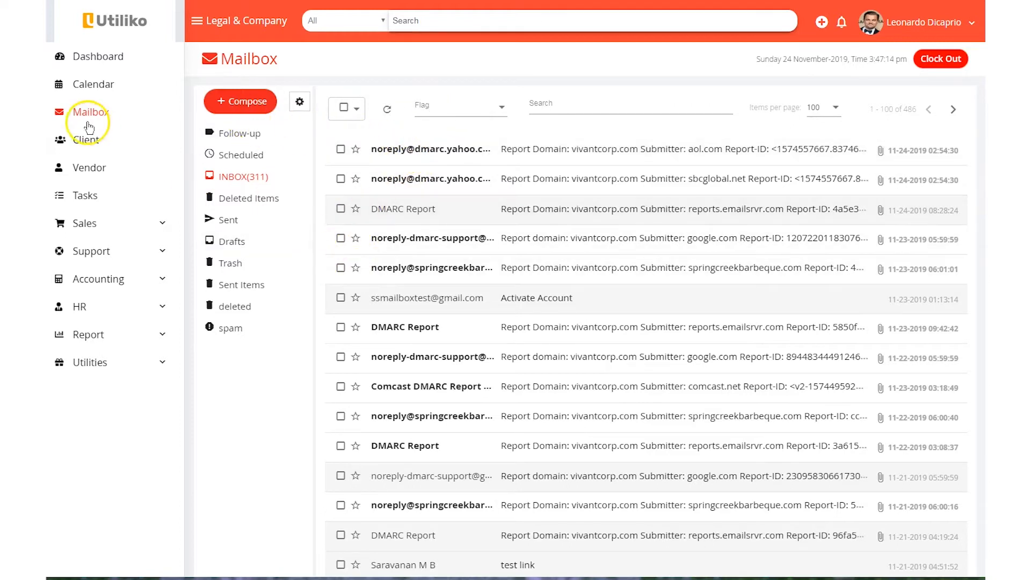
{"action": "left_click", "coordinate": [255, 106]}
{"action": "left_click", "coordinate": [247, 108]}
{"action": "left_click", "coordinate": [300, 102]}
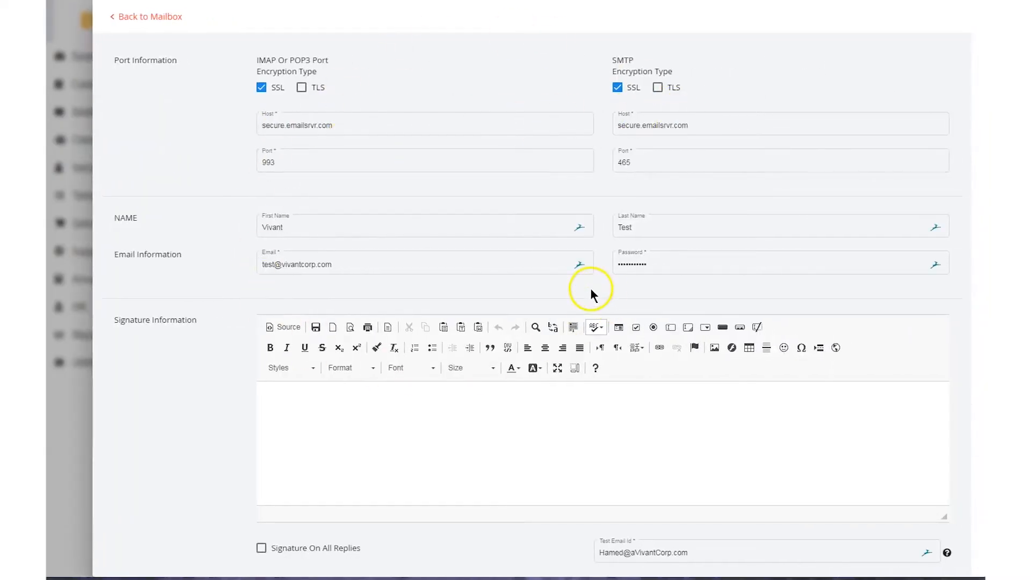
{"action": "left_click", "coordinate": [144, 17]}
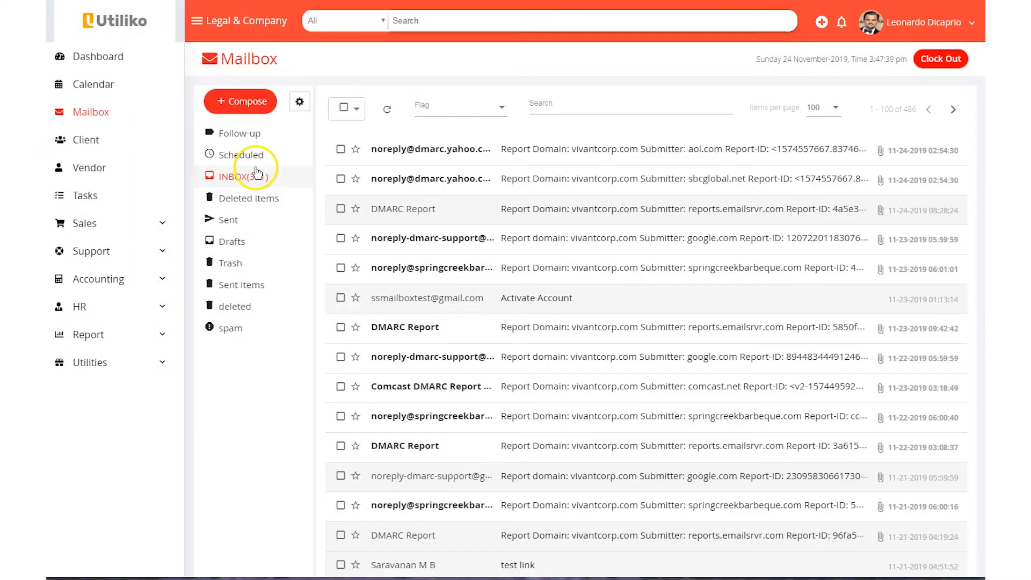
- Compose a new message and set the suggested contact's e-mail address as the recipient
{"action": "left_click", "coordinate": [248, 102]}
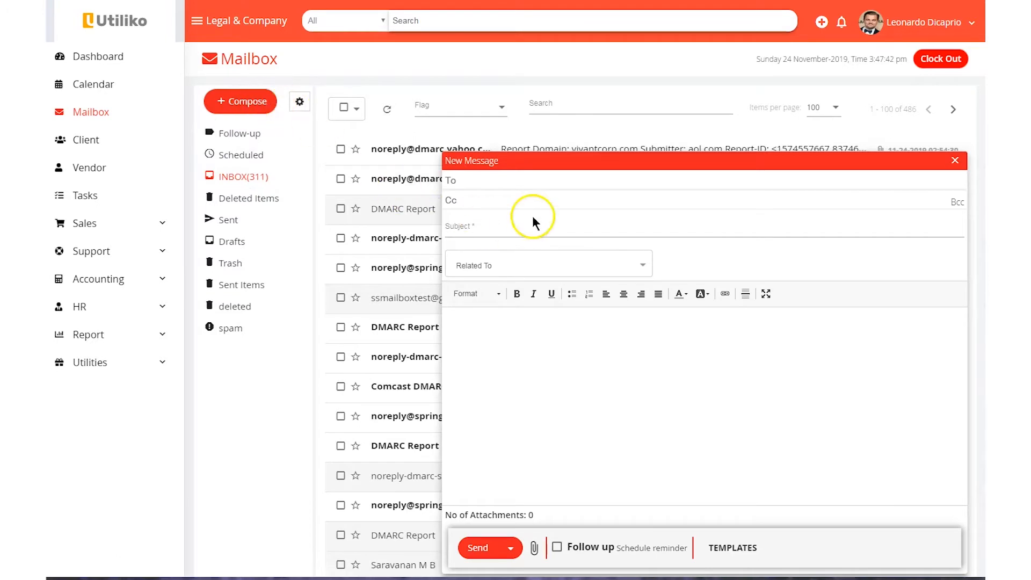
{"action": "left_click", "coordinate": [514, 183]}
{"action": "left_click", "coordinate": [515, 182]}
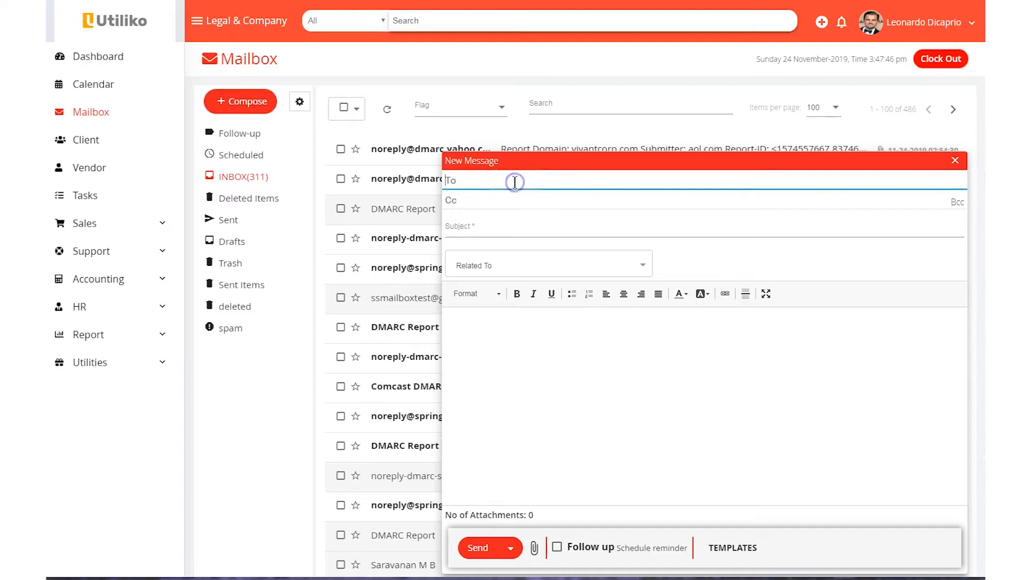
{"action": "type", "text": "info@"}
{"action": "left_click", "coordinate": [500, 213]}
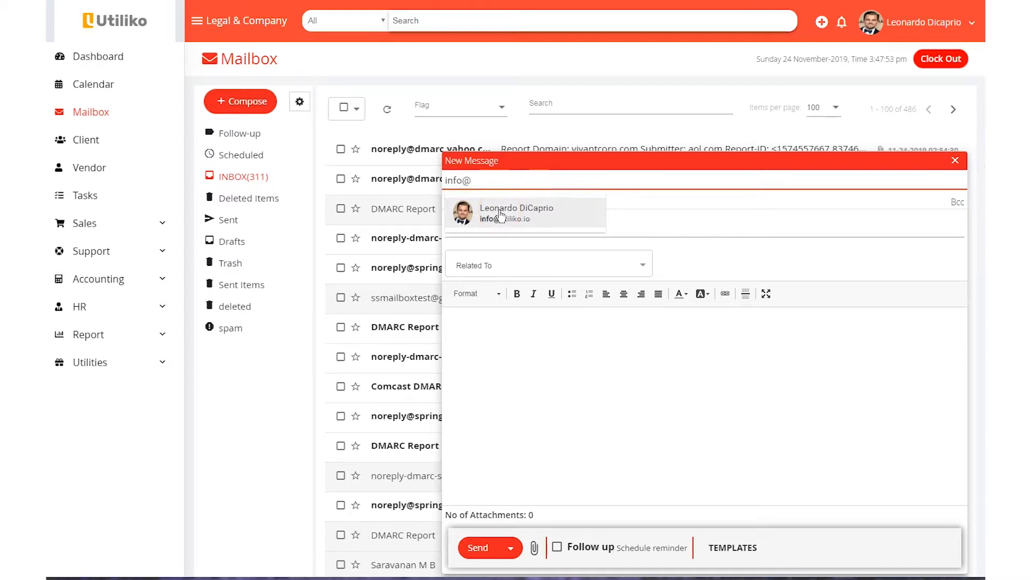
{"action": "left_click", "coordinate": [500, 212]}
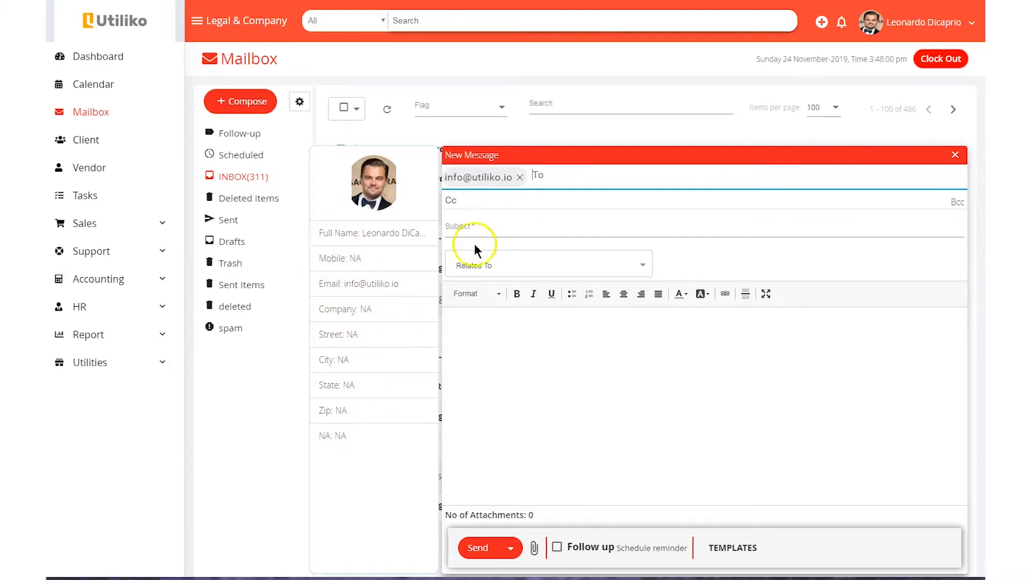
- Set the new message's subject to "test"
{"action": "left_click", "coordinate": [478, 224]}
{"action": "type", "text": "asdf"}
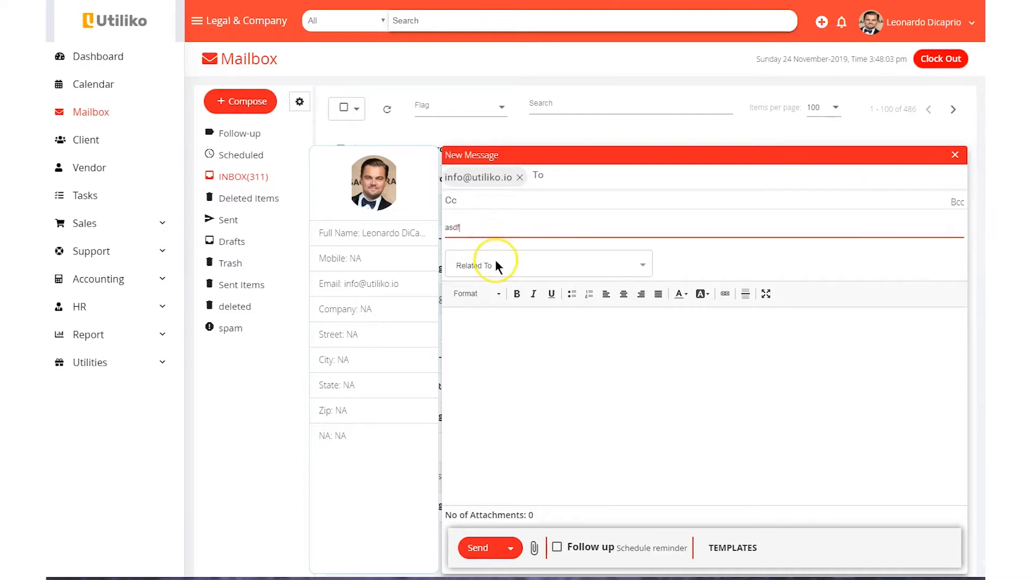
{"action": "key", "text": "BackSpace"}
{"action": "key", "text": "BackSpace"}
{"action": "key", "text": "BackSpace"}
{"action": "key", "text": "BackSpace"}
{"action": "type", "text": "test"}
- Relate the message to a Project and choose the Mexico Finance Application project
{"action": "left_click", "coordinate": [494, 263]}
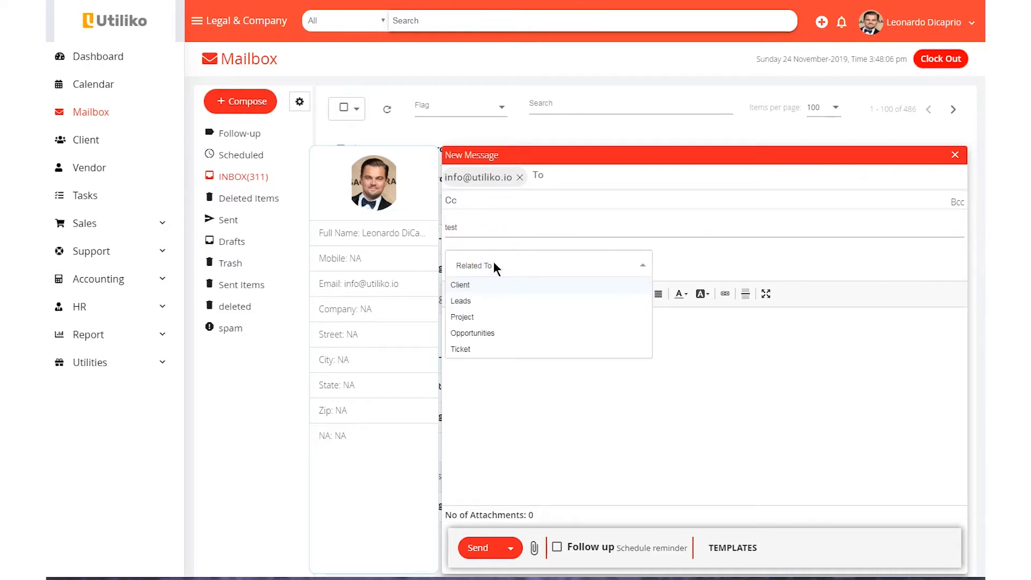
{"action": "left_click", "coordinate": [488, 317]}
{"action": "left_click", "coordinate": [750, 262]}
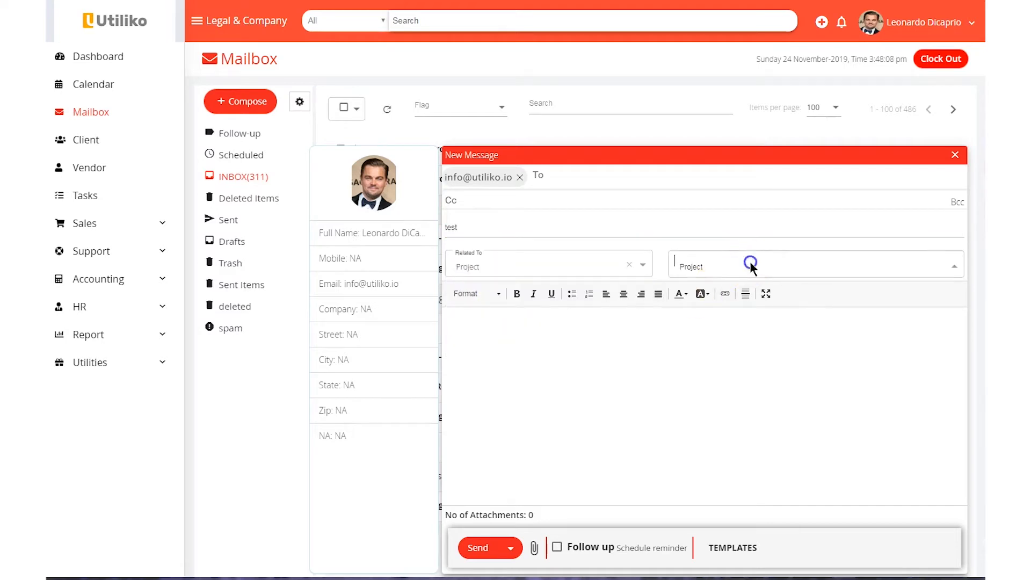
{"action": "left_click", "coordinate": [722, 299]}
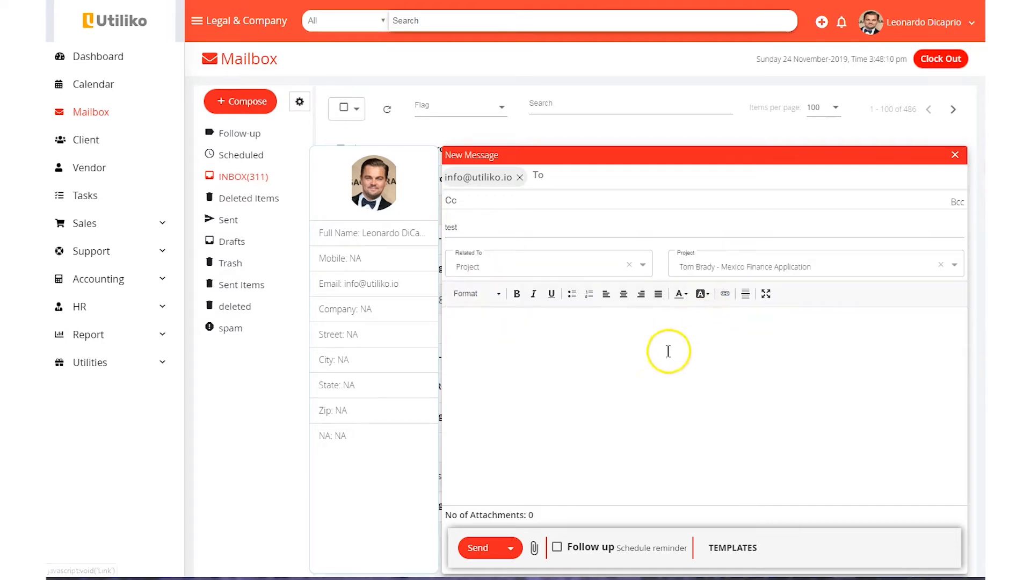
- Try to schedule the message without a body, and enter "Test Email" as the body text
{"action": "left_click", "coordinate": [547, 348]}
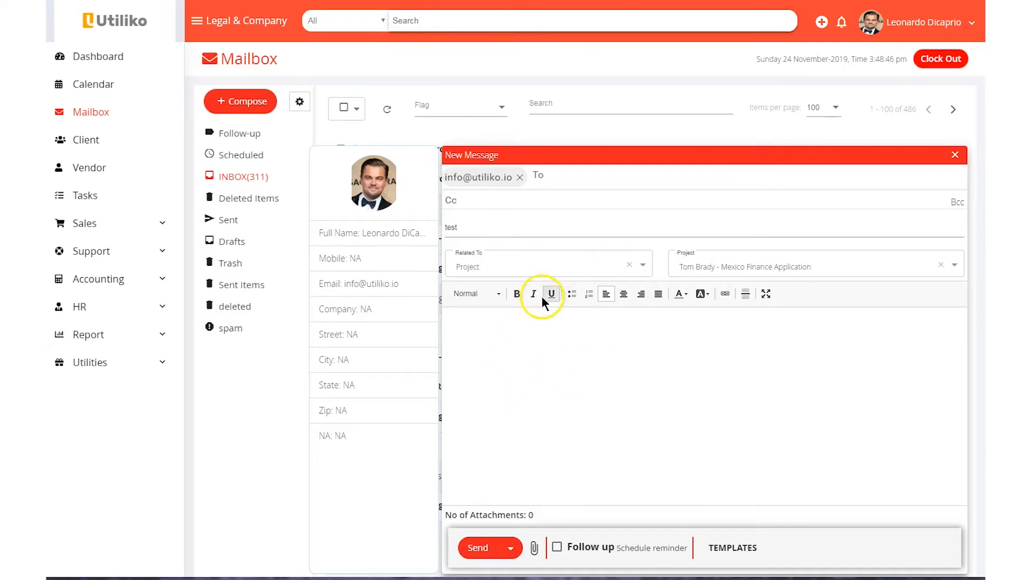
{"action": "left_click", "coordinate": [511, 548]}
{"action": "left_click", "coordinate": [526, 525]}
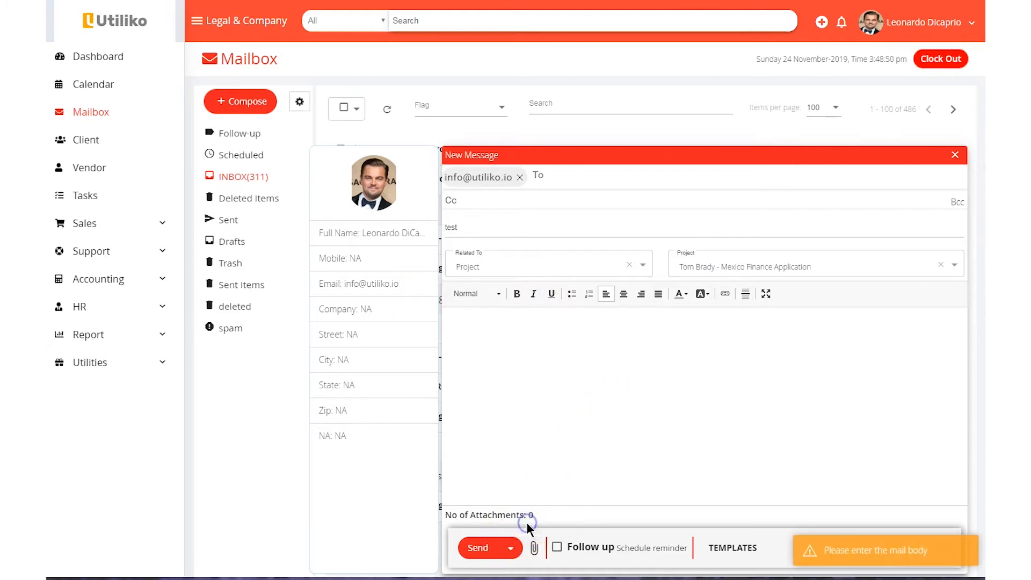
{"action": "left_click", "coordinate": [515, 398]}
{"action": "type", "text": "Test Email"}
- Pick 28 November 2019 as the scheduled send date for the message and cancel the scheduling
{"action": "left_click", "coordinate": [510, 547]}
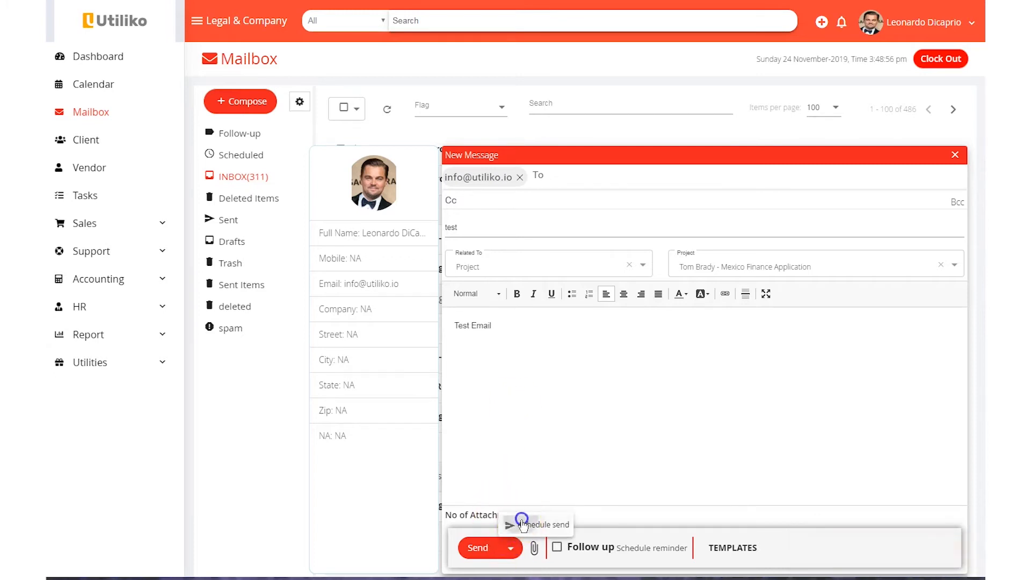
{"action": "left_click", "coordinate": [521, 523]}
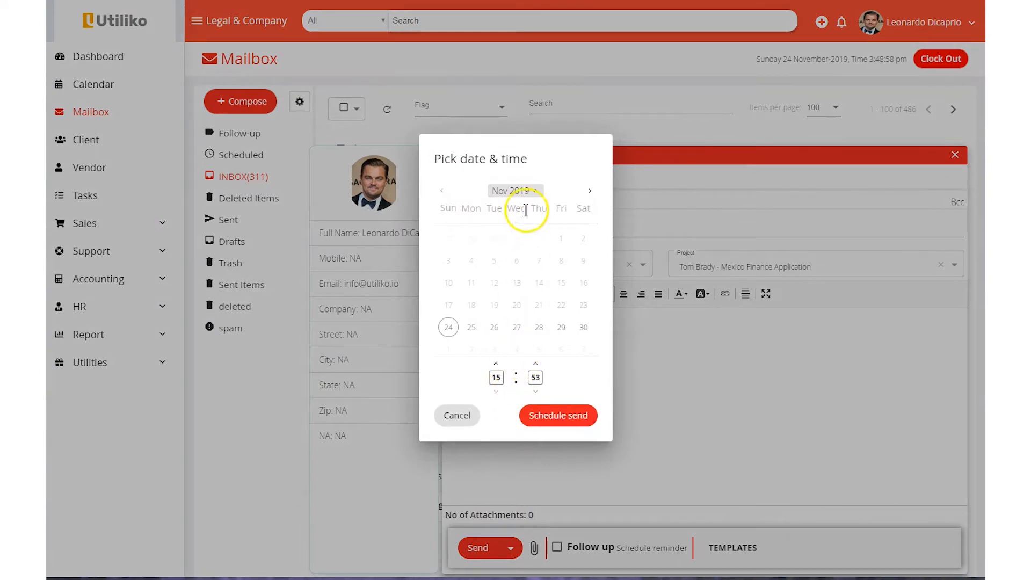
{"action": "left_click", "coordinate": [538, 328]}
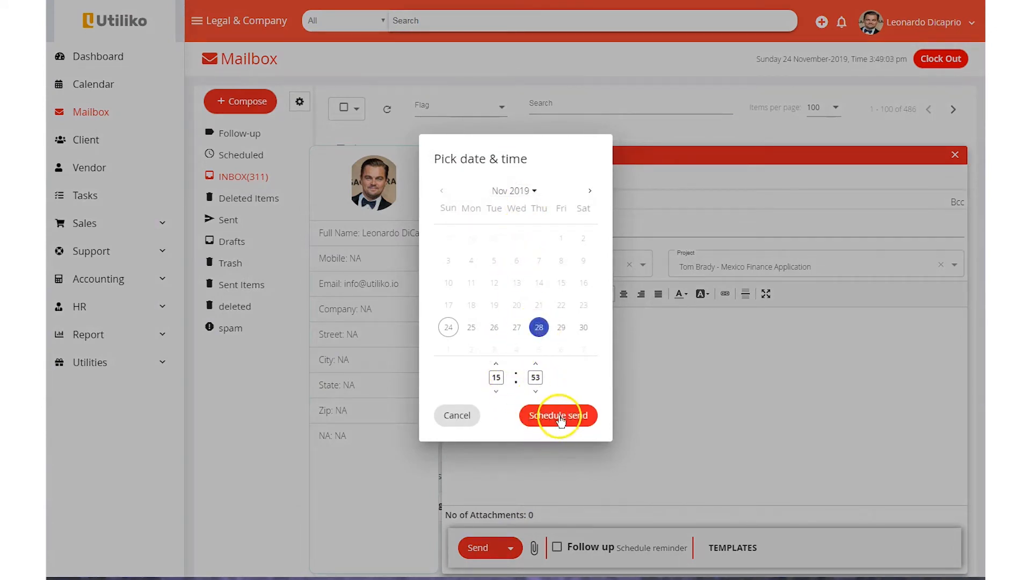
{"action": "left_click", "coordinate": [462, 419]}
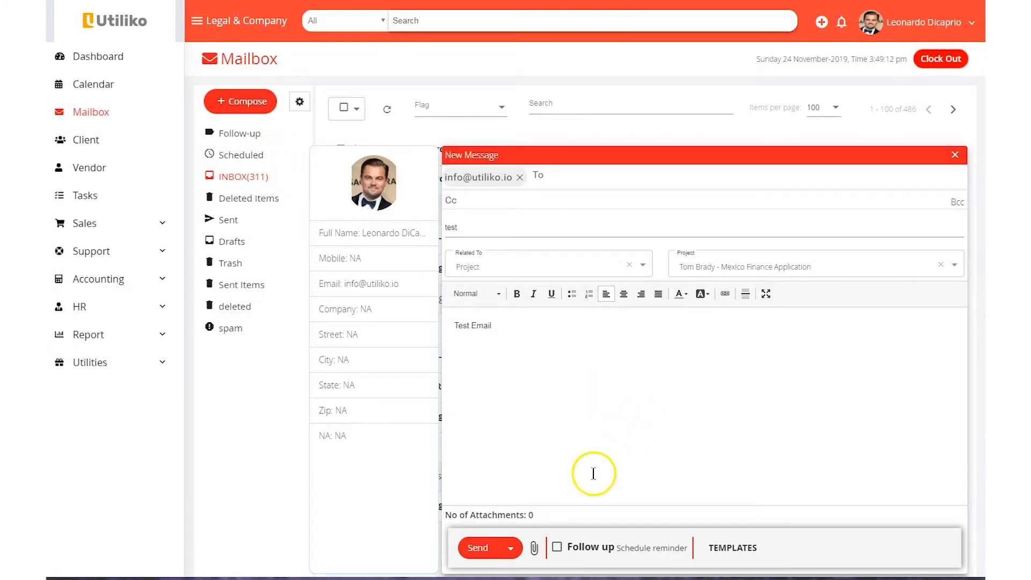
- Turn on the message's follow-up reminder for tomorrow, with cancellation when someone replies
{"action": "left_click", "coordinate": [557, 547]}
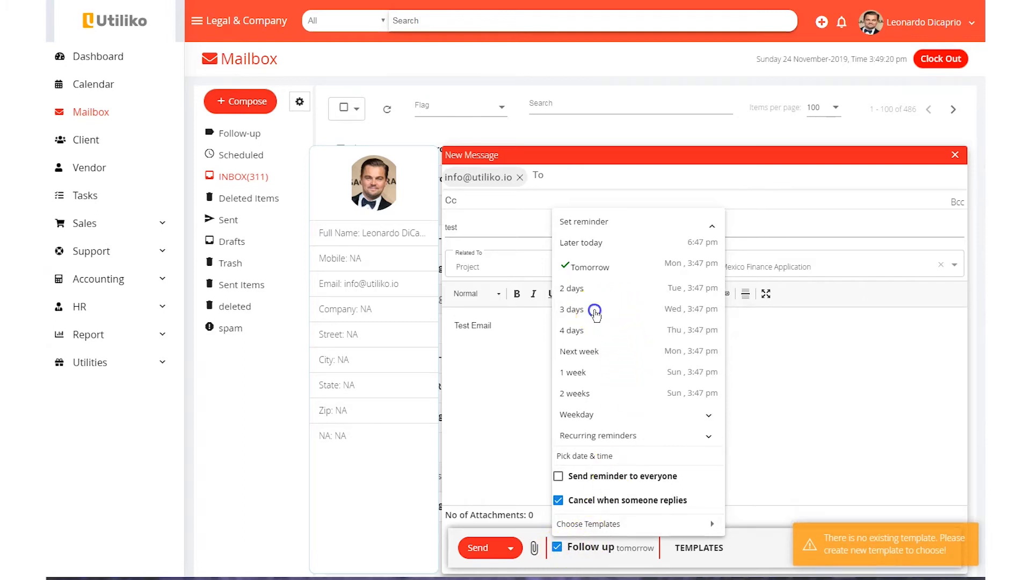
{"action": "left_click", "coordinate": [595, 311]}
{"action": "left_click", "coordinate": [564, 557]}
{"action": "left_click", "coordinate": [558, 553]}
{"action": "left_click", "coordinate": [558, 549]}
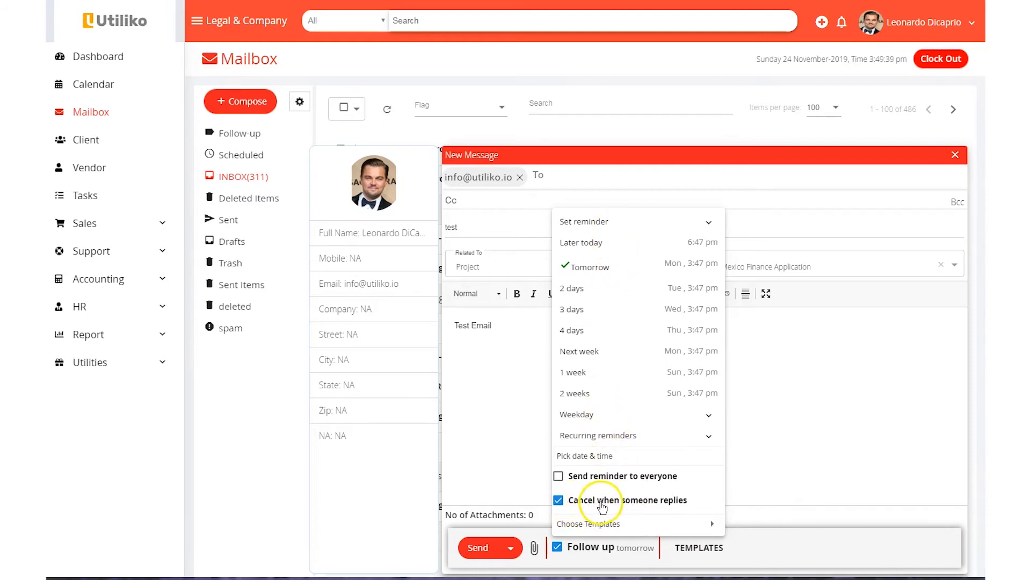
{"action": "left_click", "coordinate": [671, 502]}
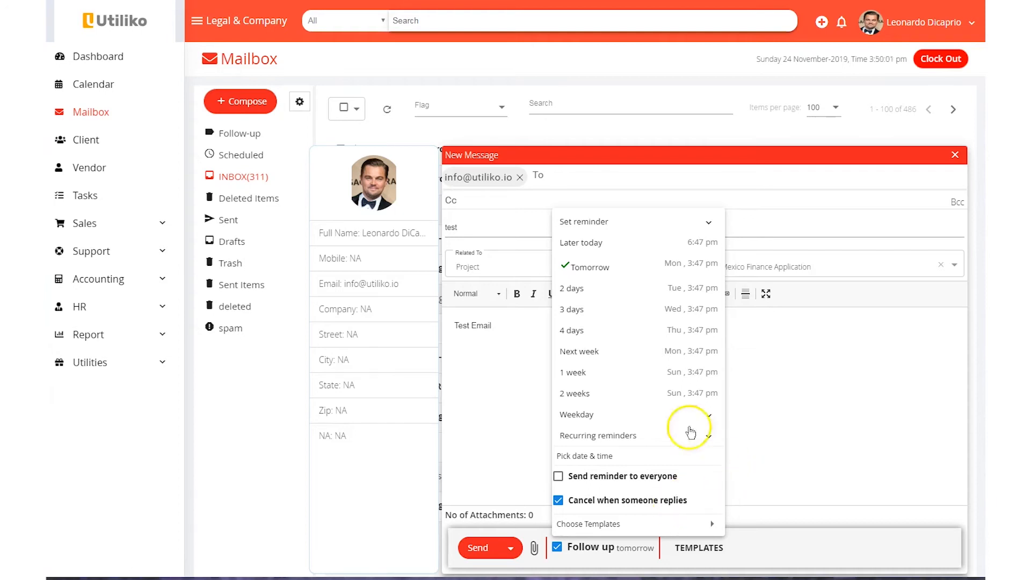
{"action": "left_click", "coordinate": [773, 340]}
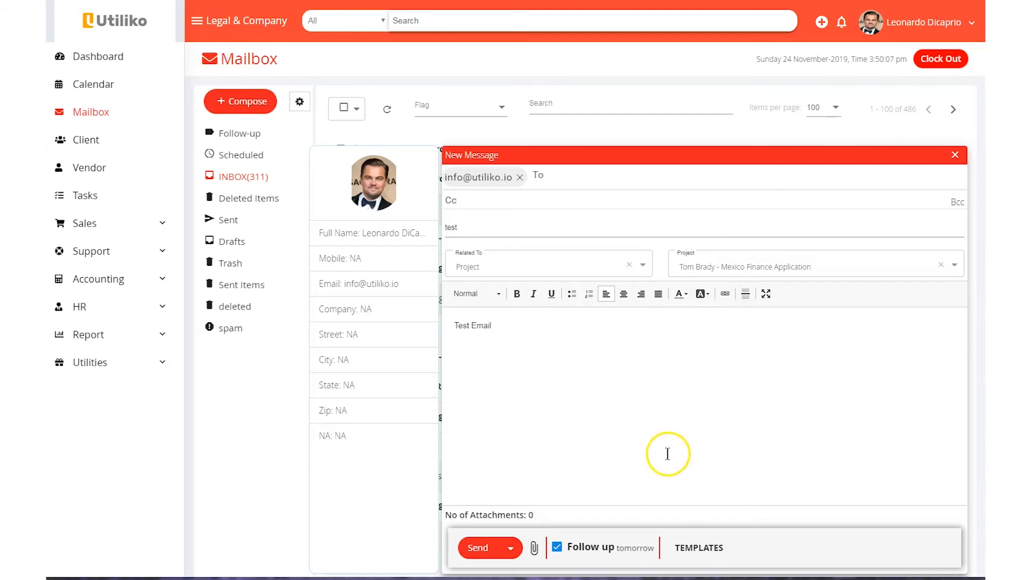
- Save the message as a new template named "Test Tempalte"
{"action": "left_click", "coordinate": [683, 548]}
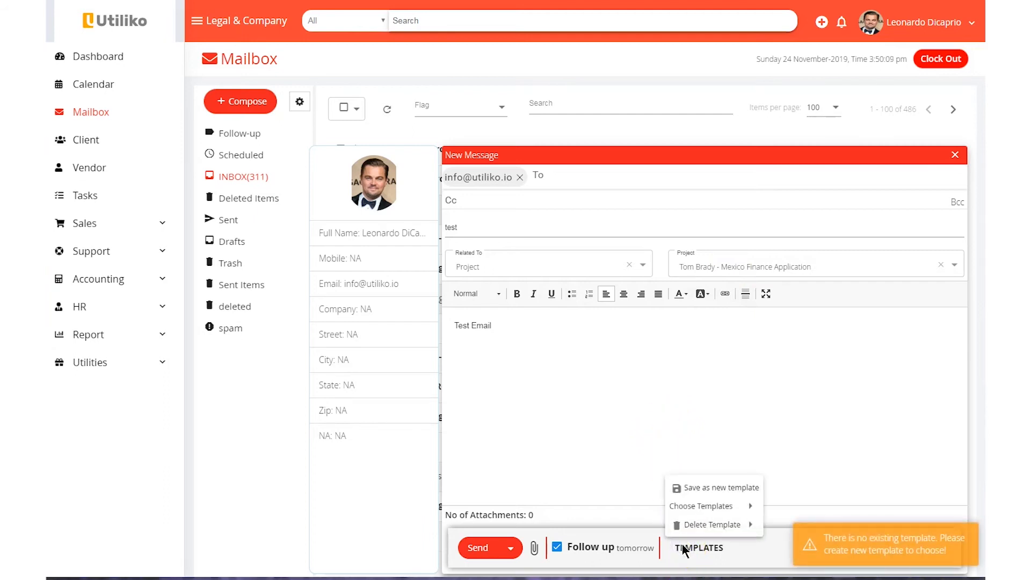
{"action": "left_click", "coordinate": [701, 513]}
{"action": "left_click", "coordinate": [678, 499]}
{"action": "left_click", "coordinate": [678, 488]}
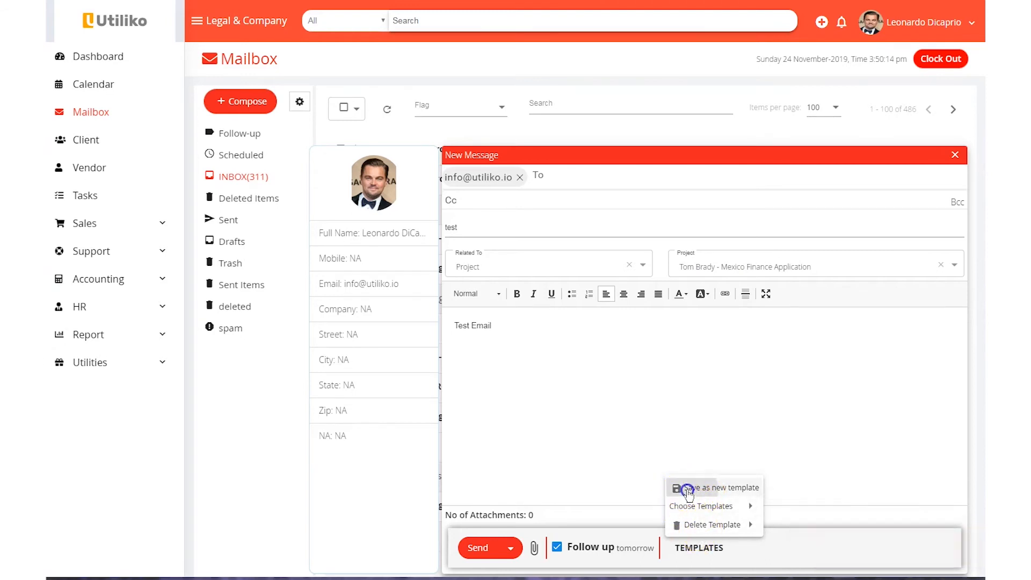
{"action": "left_click", "coordinate": [519, 280]}
{"action": "type", "text": "Test Tempalte"}
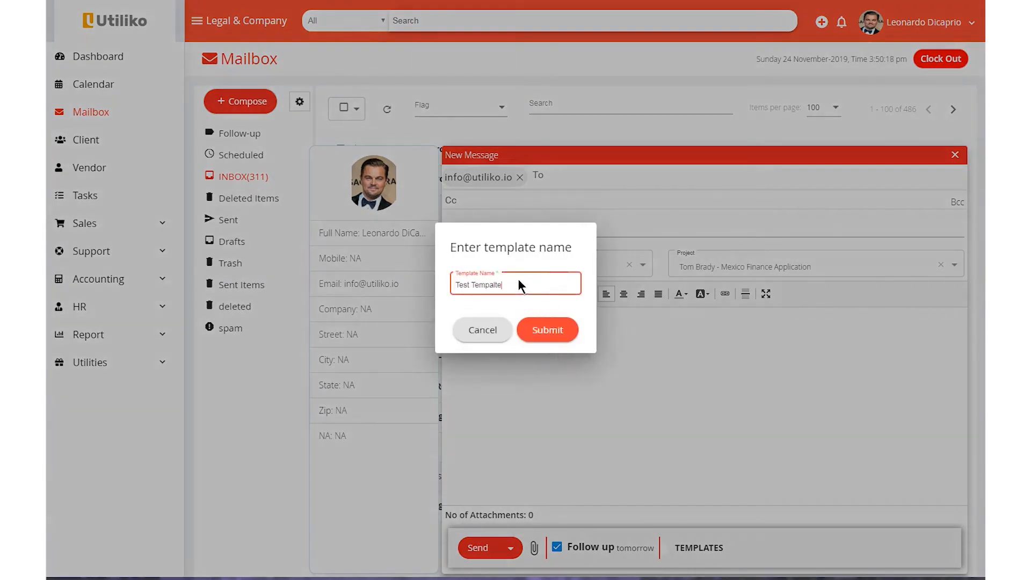
{"action": "left_click", "coordinate": [548, 330]}
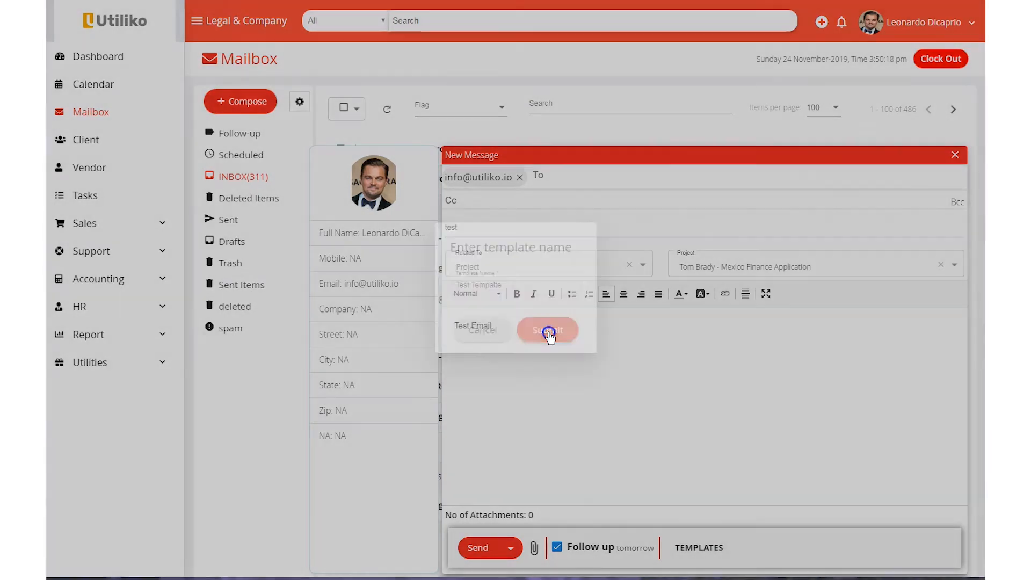
- Check the list of available templates and close the draft message
{"action": "left_click", "coordinate": [696, 547]}
{"action": "mouse_move", "coordinate": [727, 510]}
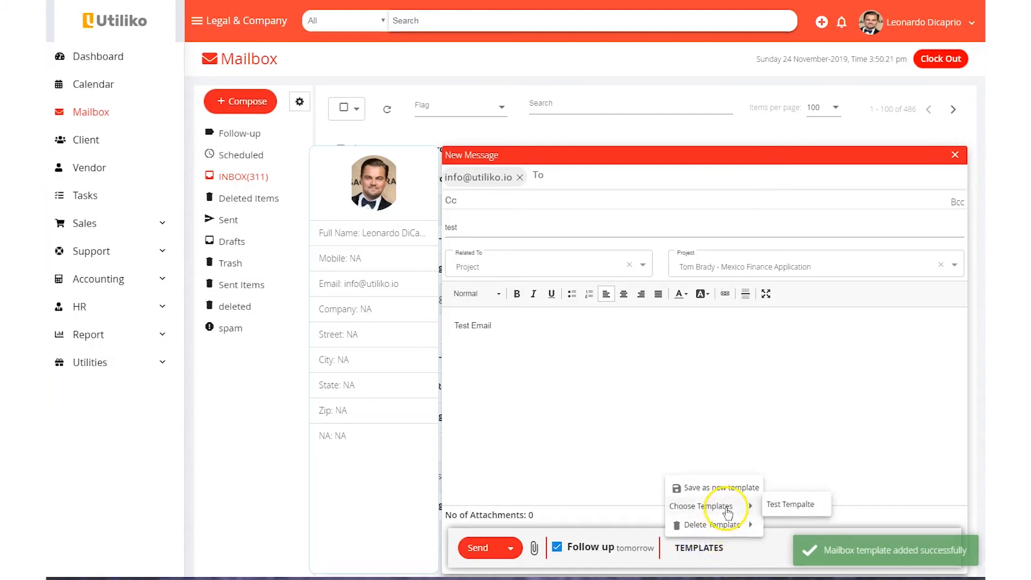
{"action": "left_click", "coordinate": [956, 155]}
- Load the "Test Tempalte" template into a new message and close the message
{"action": "left_click", "coordinate": [241, 102]}
{"action": "left_click", "coordinate": [699, 547]}
{"action": "mouse_move", "coordinate": [735, 506]}
{"action": "left_click", "coordinate": [789, 503]}
{"action": "left_click_drag", "start_coordinate": [525, 326], "coordinate": [454, 325]}
{"action": "left_click", "coordinate": [575, 434]}
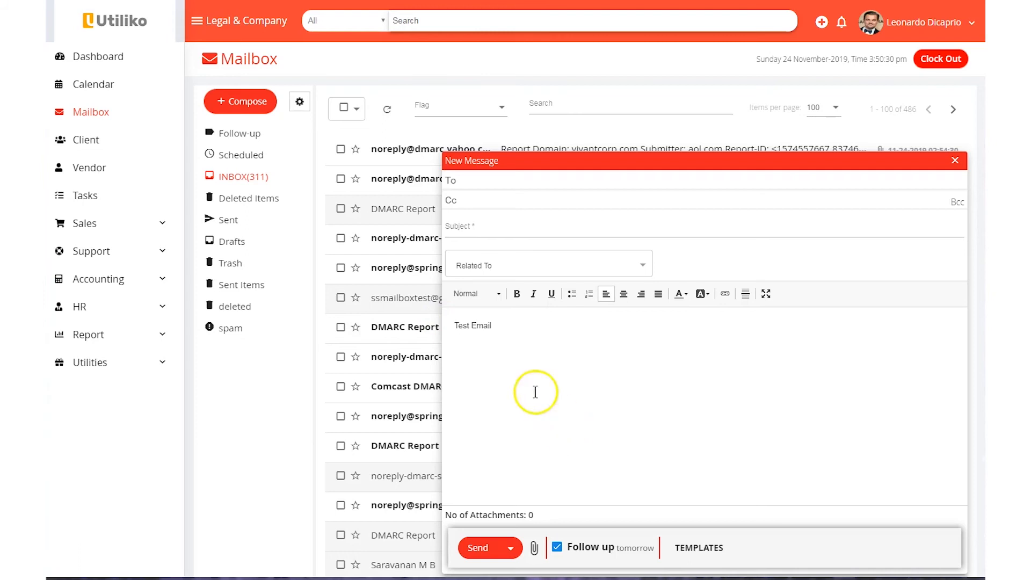
{"action": "left_click", "coordinate": [507, 331]}
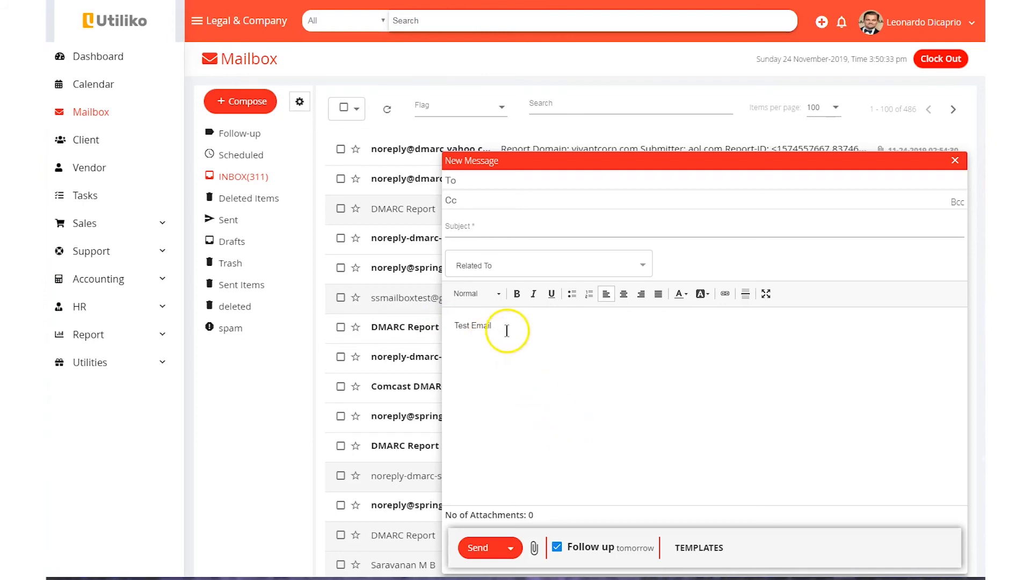
{"action": "left_click", "coordinate": [956, 160]}
{"action": "left_click", "coordinate": [452, 284]}
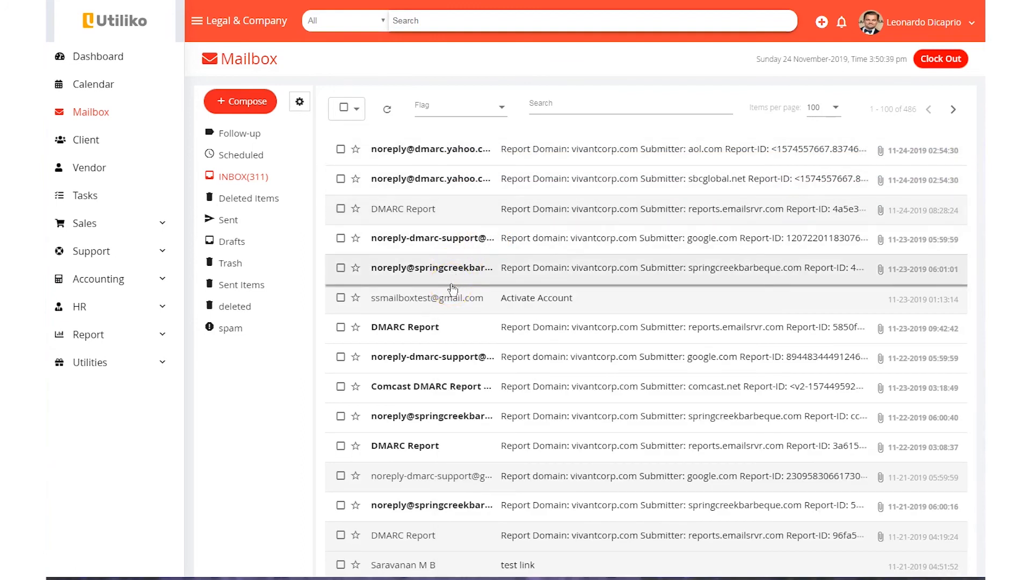
{"action": "left_click", "coordinate": [453, 285]}
{"action": "left_click", "coordinate": [453, 267]}
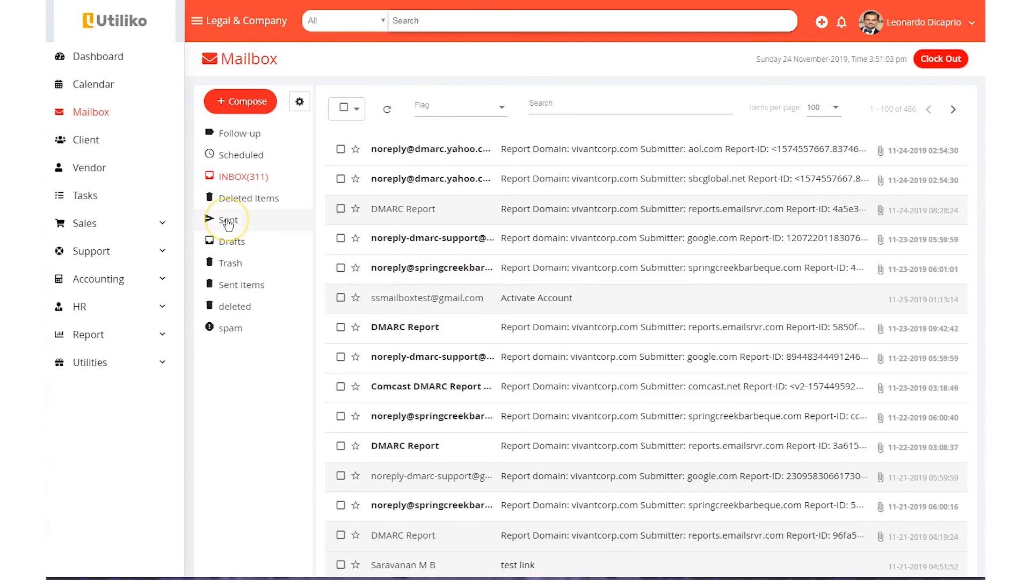
- Open the Sent folder and check the read-receipt open count of the "Milagro20+20=2020" e-mail
{"action": "left_click", "coordinate": [228, 223]}
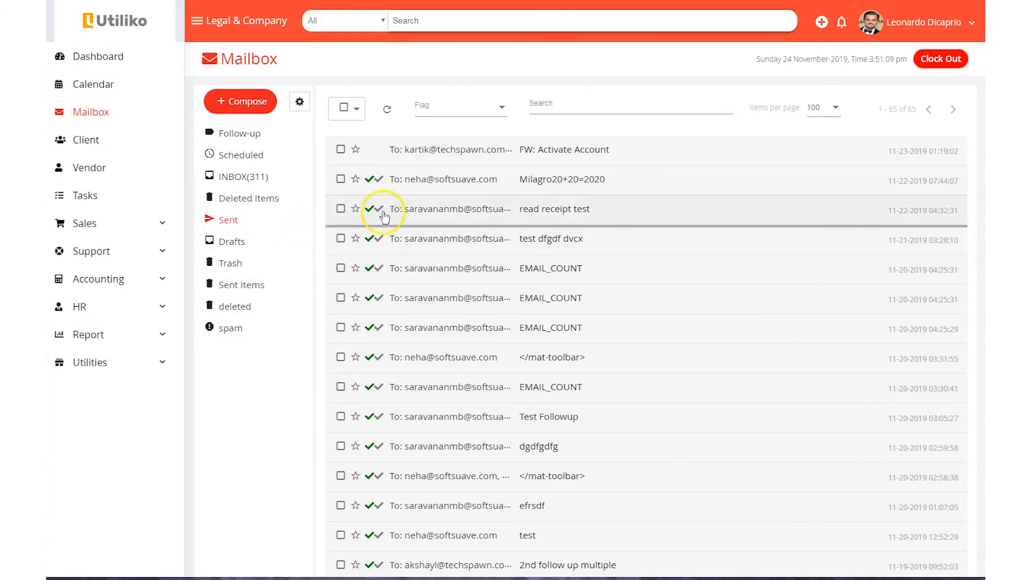
{"action": "left_click", "coordinate": [374, 186]}
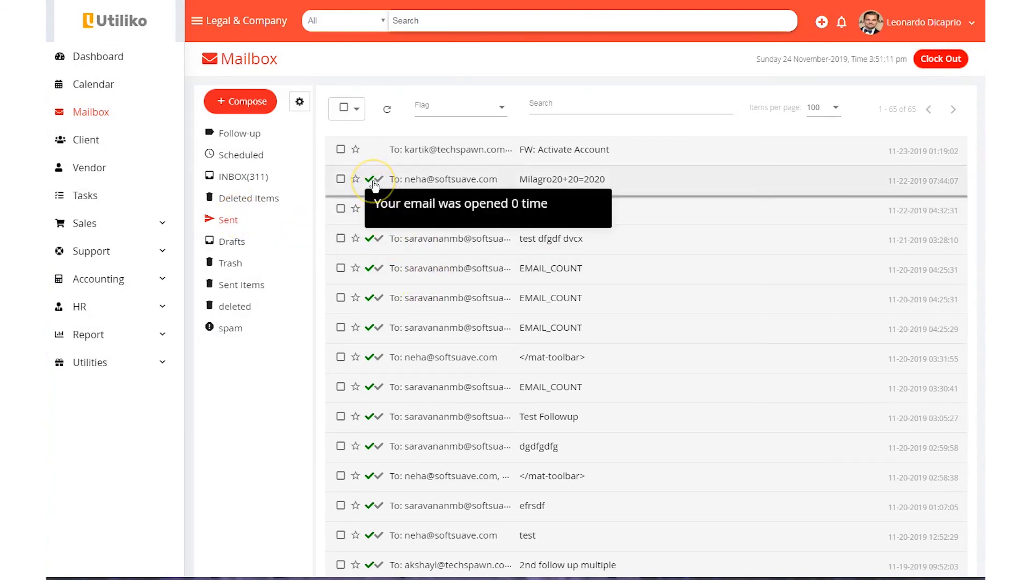
{"action": "left_click", "coordinate": [374, 185]}
{"action": "left_click", "coordinate": [375, 185]}
{"action": "left_click", "coordinate": [377, 185]}
{"action": "left_click", "coordinate": [394, 365]}
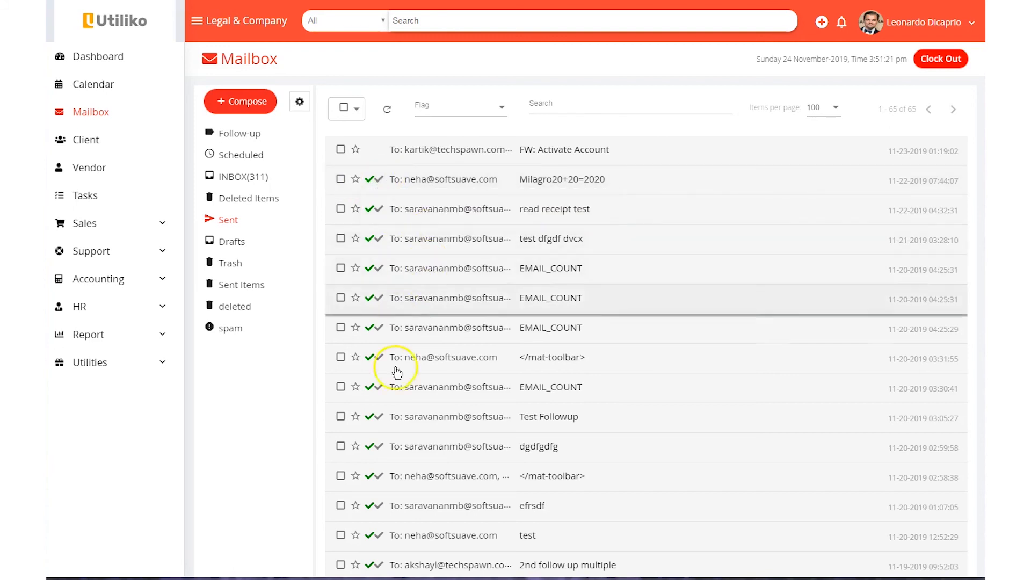
{"action": "scroll", "coordinate": [396, 350], "scroll_direction": "down", "scroll_amount": 5}
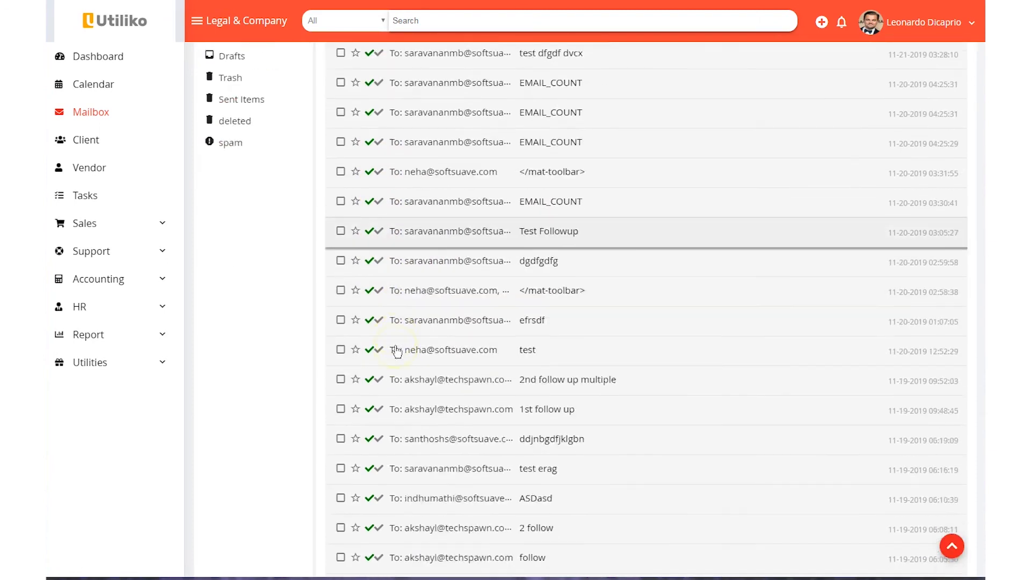
{"action": "scroll", "coordinate": [397, 352], "scroll_direction": "up", "scroll_amount": 4}
{"action": "scroll", "coordinate": [396, 350], "scroll_direction": "up", "scroll_amount": 1}
{"action": "left_click", "coordinate": [379, 181]}
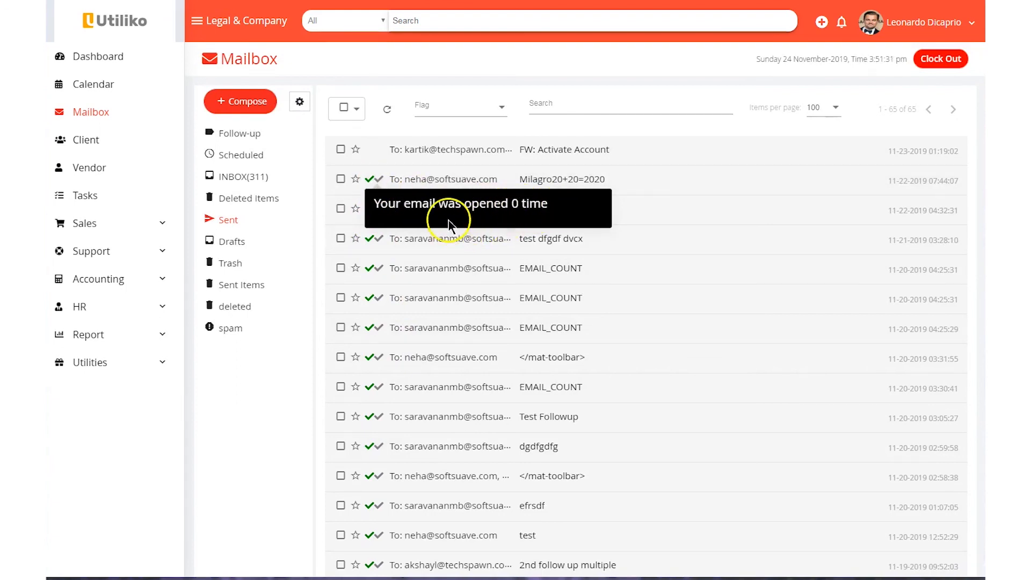
- Open the Scheduled mail folder
{"action": "left_click", "coordinate": [238, 162]}
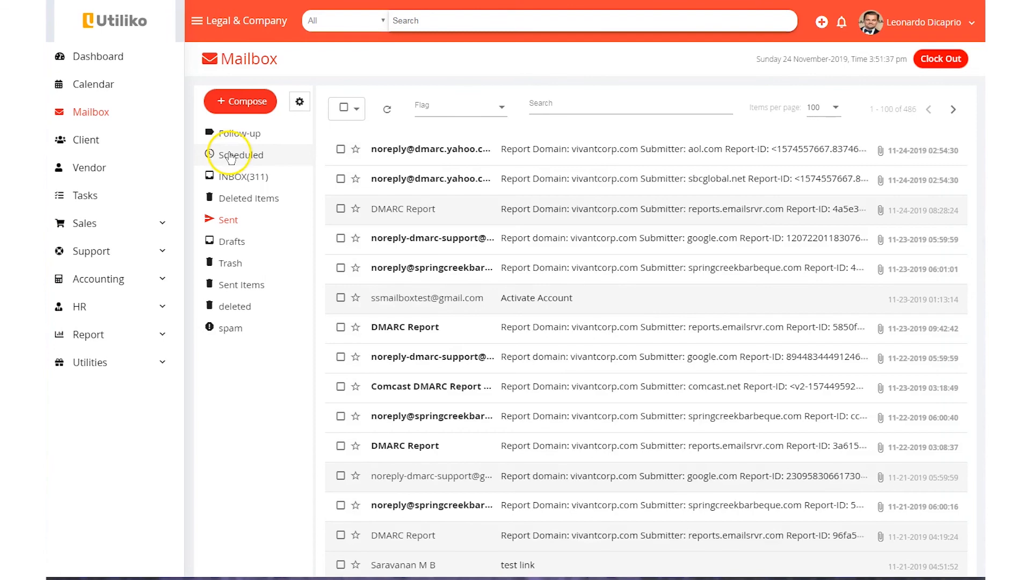